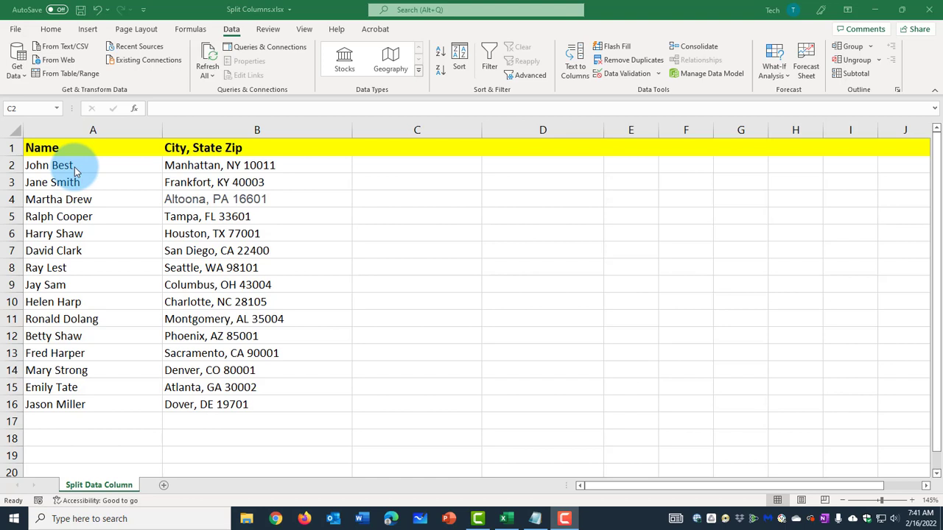
Step: Insert an empty column before the City, State Zip column
{"action": "left_click", "coordinate": [244, 130]}
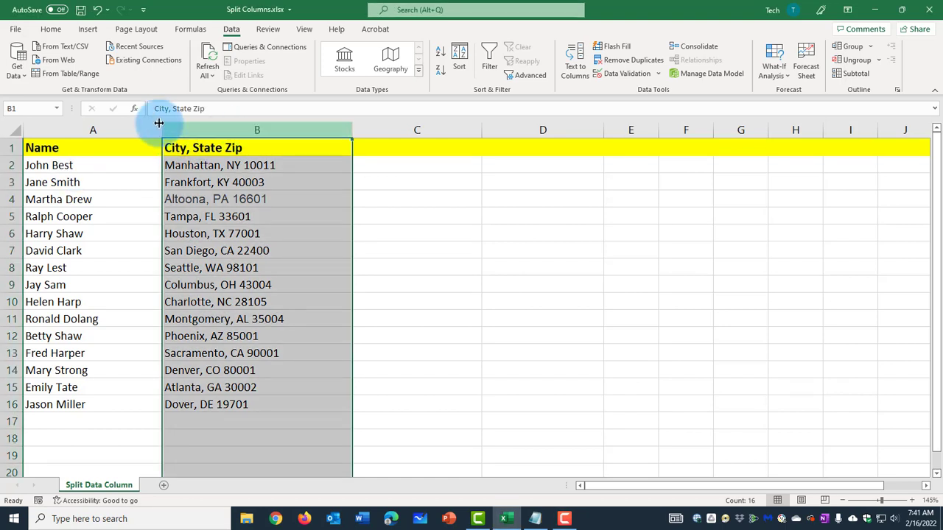
{"action": "right_click", "coordinate": [212, 131]}
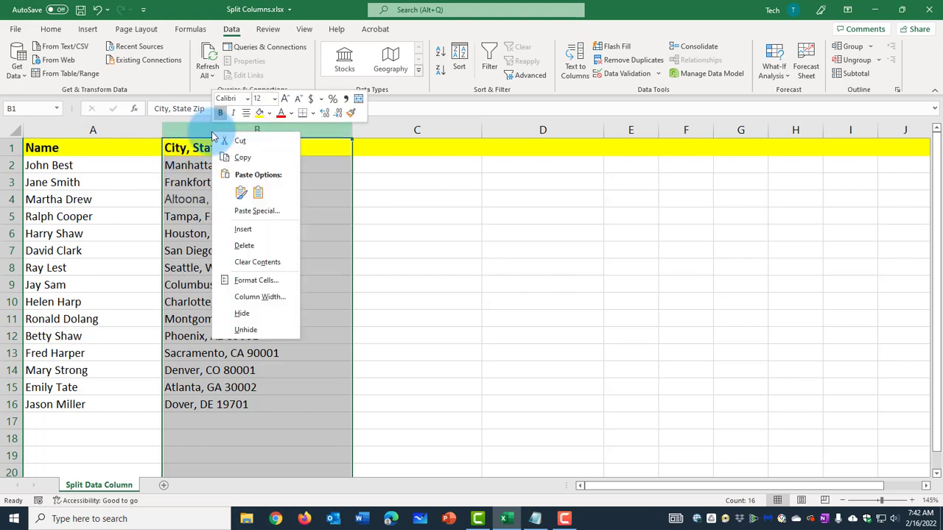
{"action": "left_click", "coordinate": [244, 230]}
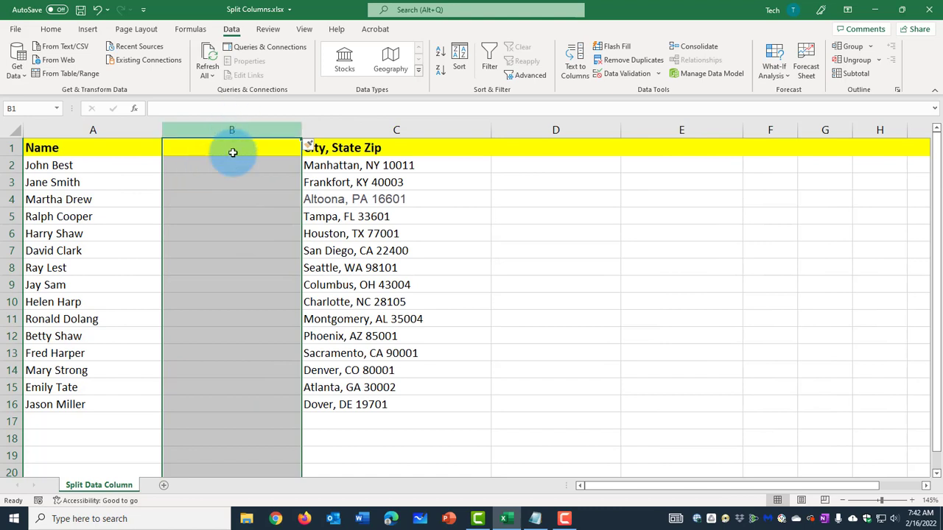
Step: Split the names in A2:A16 into two columns with Text to Columns, as delimited data with only Space as the delimiter
{"action": "left_click", "coordinate": [94, 170]}
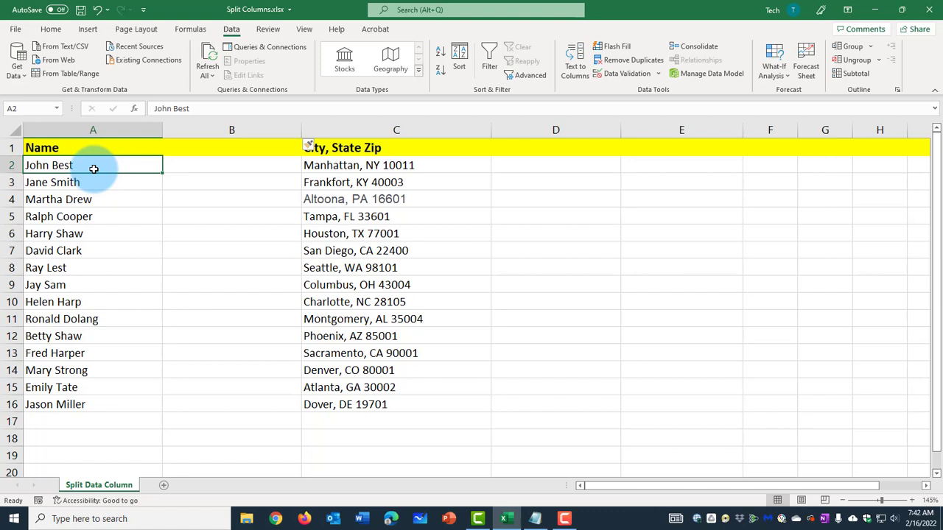
{"action": "left_click_drag", "start_coordinate": [93, 169], "coordinate": [84, 403]}
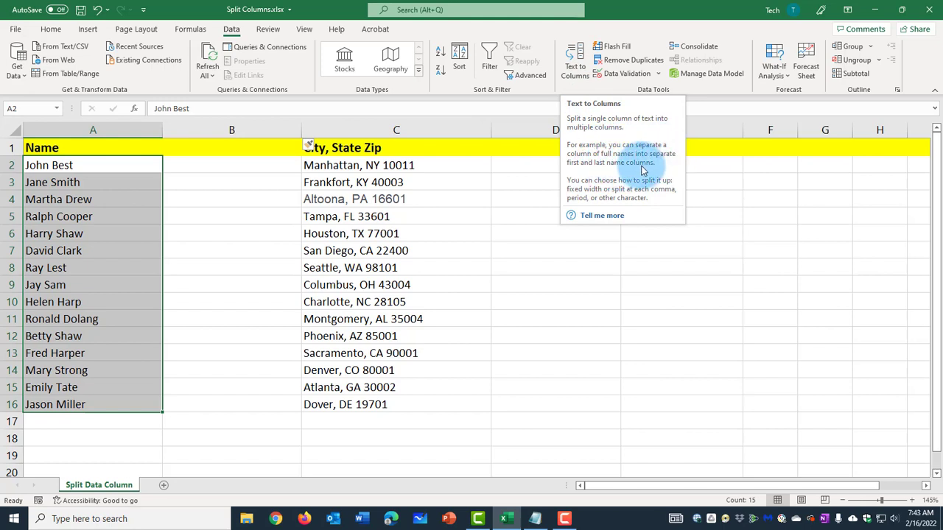
{"action": "left_click", "coordinate": [576, 62]}
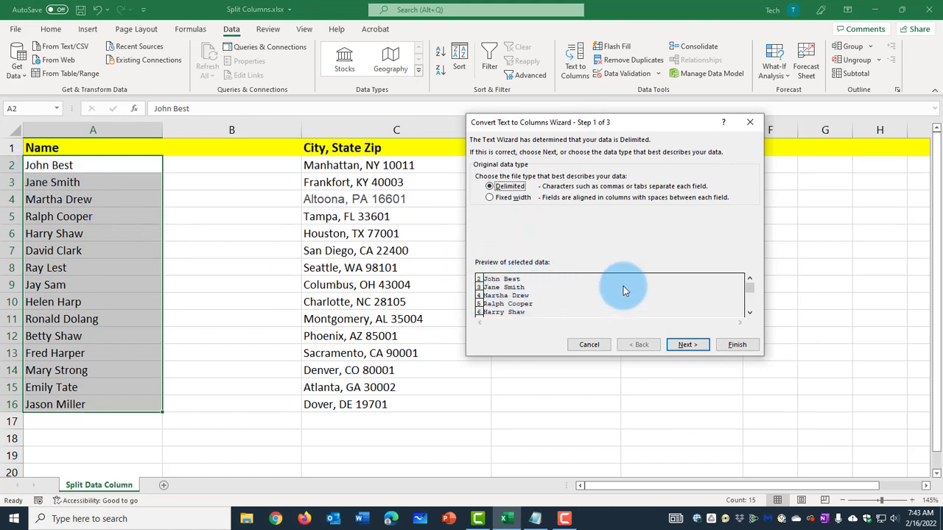
{"action": "left_click", "coordinate": [685, 345]}
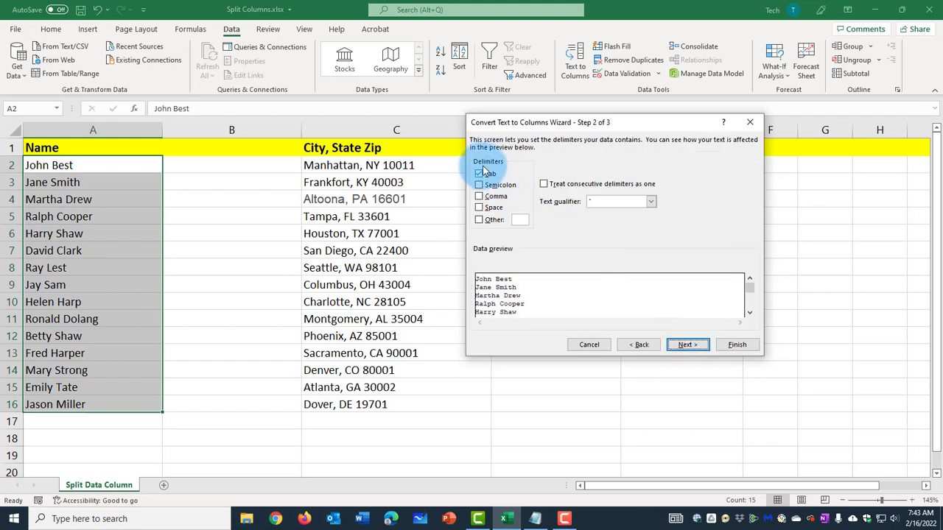
{"action": "left_click", "coordinate": [480, 208]}
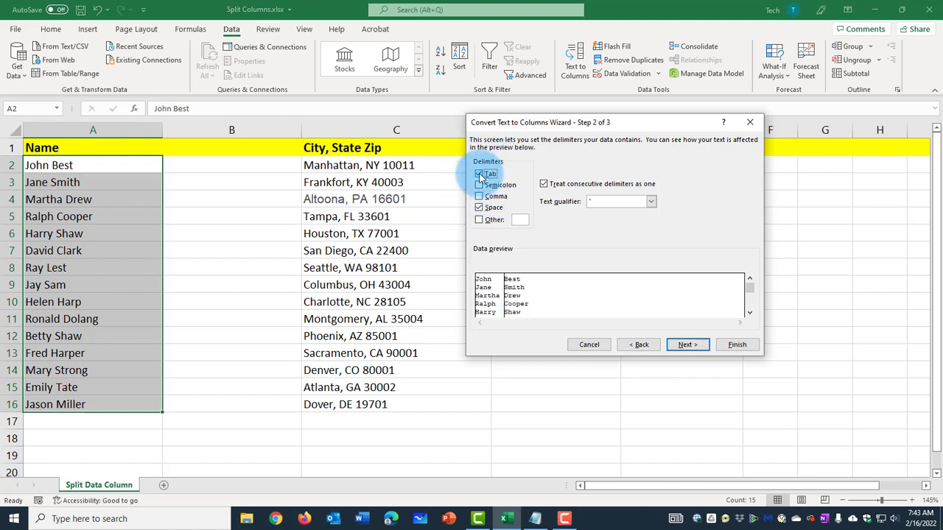
{"action": "left_click", "coordinate": [480, 174]}
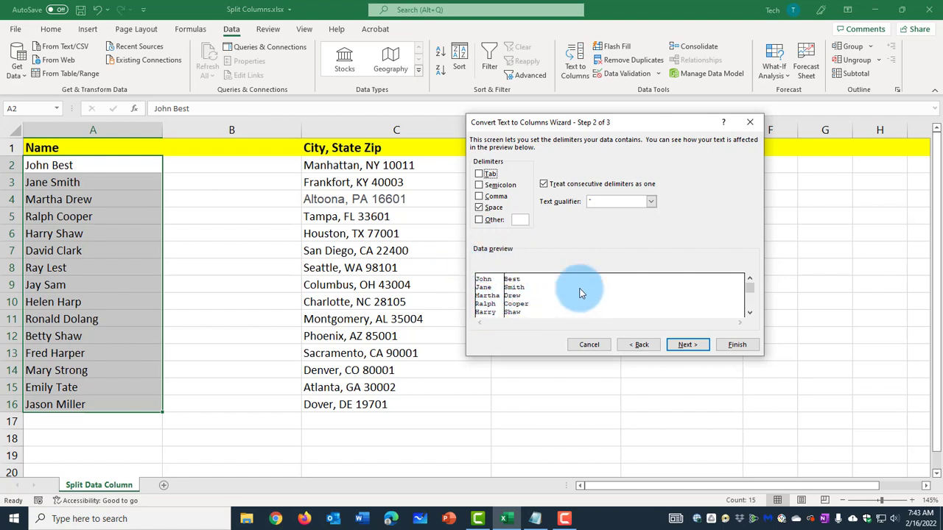
{"action": "left_click", "coordinate": [735, 346]}
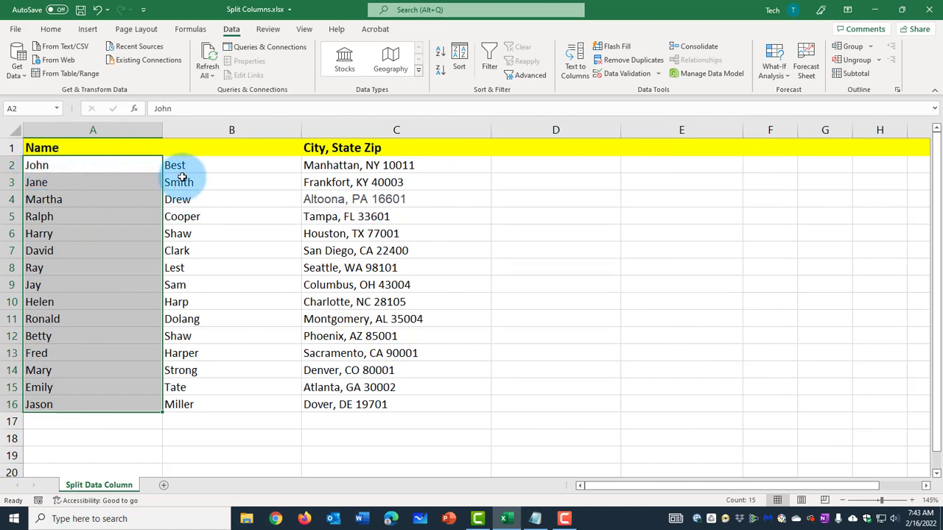
Step: Undo the name split and enter the full name from A2 in B2 in "Last, First" order
{"action": "left_click", "coordinate": [97, 9]}
{"action": "left_click", "coordinate": [203, 158]}
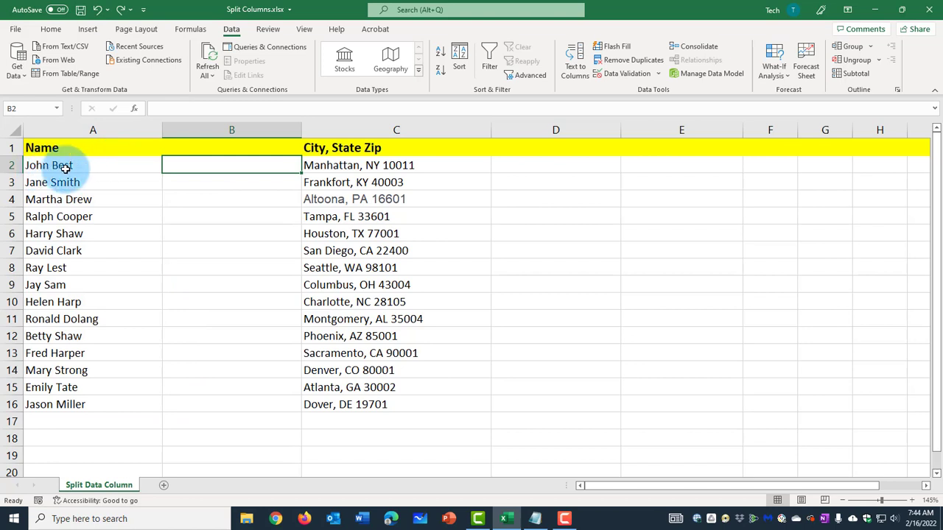
{"action": "double_click", "coordinate": [170, 165]}
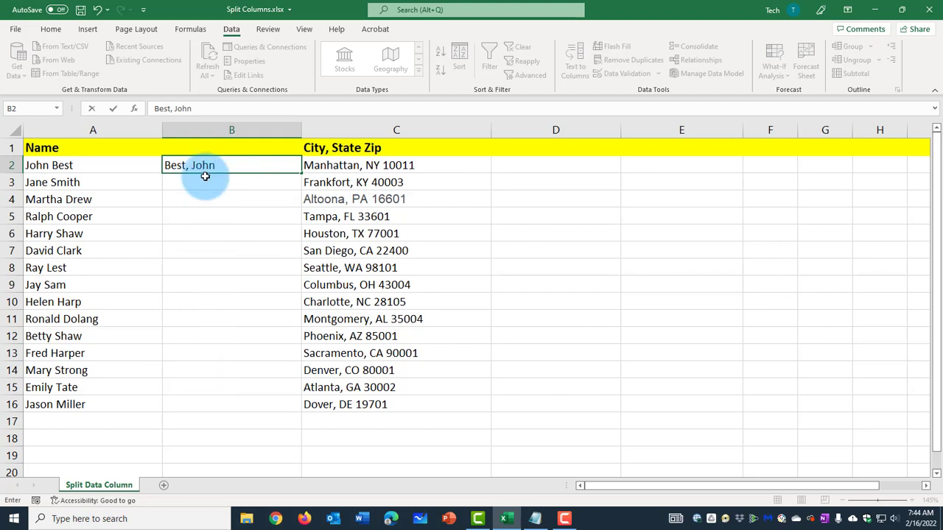
Step: Enter the A3 name in B3 in "Last, First" order and accept the suggested fill for the rest of column B
{"action": "left_click", "coordinate": [181, 179]}
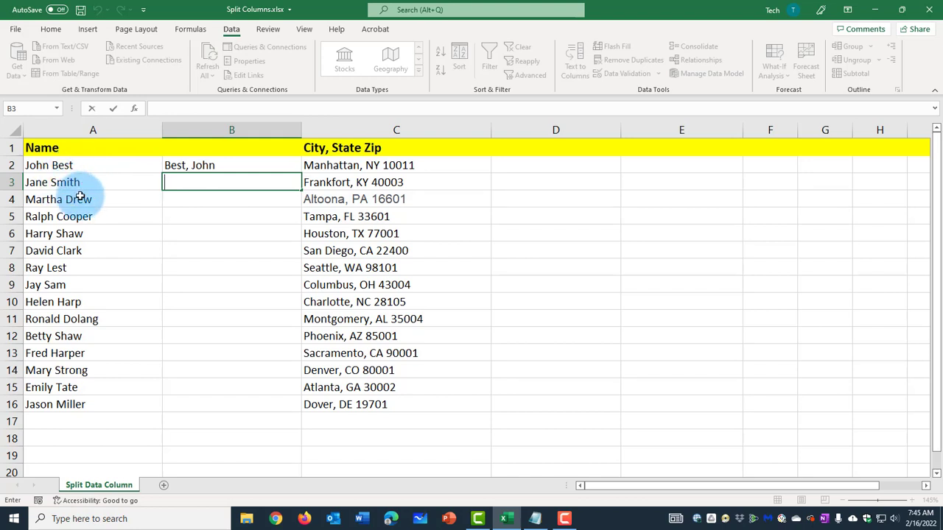
{"action": "type", "text": "Smith, Jane"}
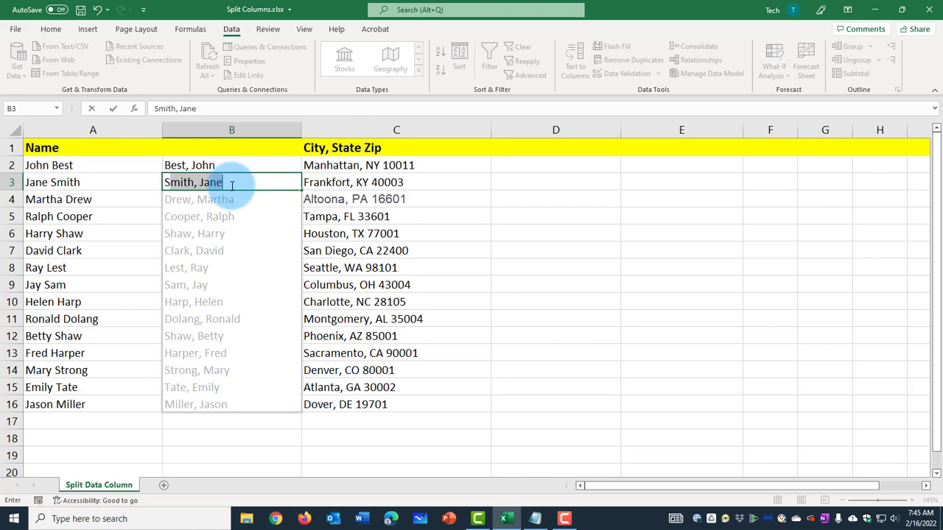
{"action": "key", "text": "Return"}
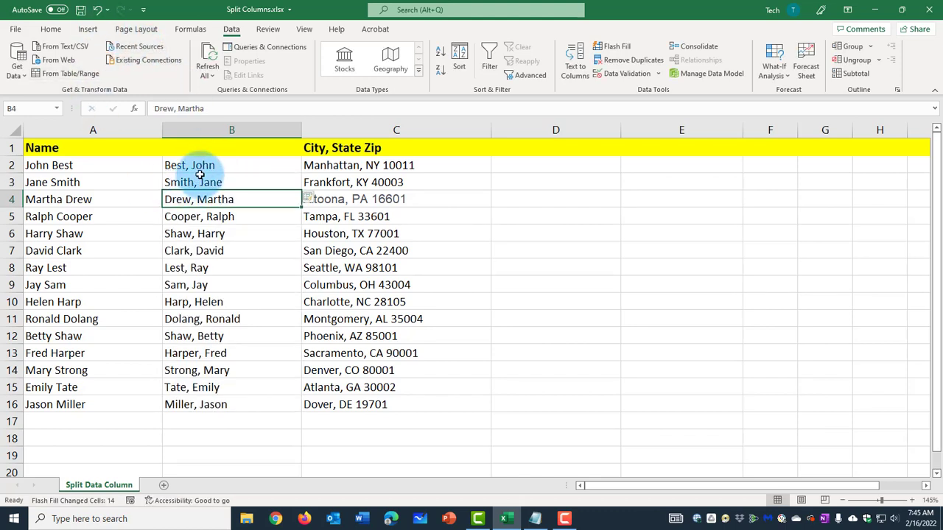
Step: Undo the suggested name fill and the B3 entry, and select cell B3
{"action": "left_click", "coordinate": [96, 9]}
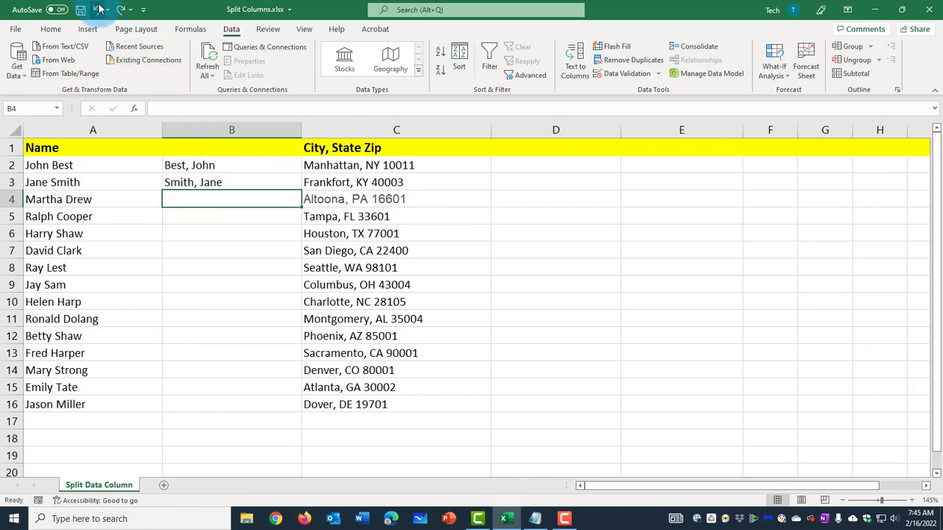
{"action": "left_click", "coordinate": [98, 10]}
{"action": "left_click", "coordinate": [223, 187]}
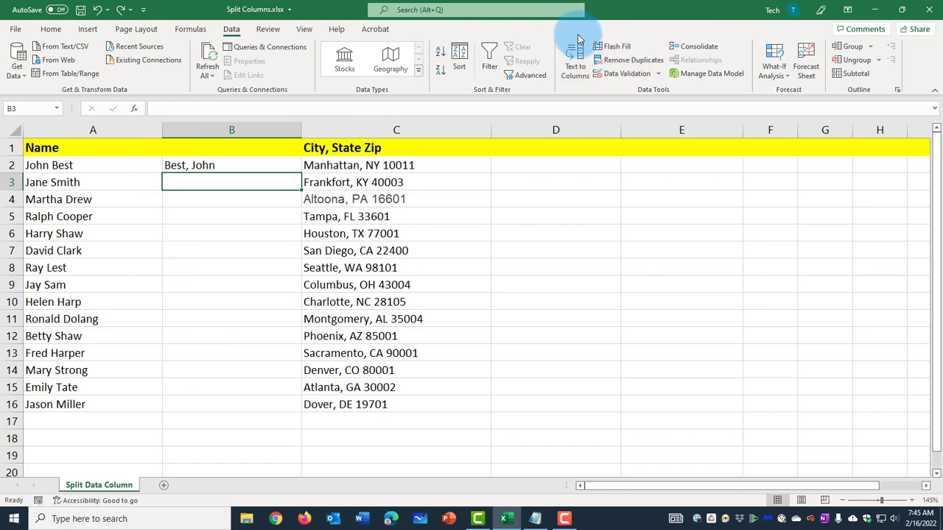
Step: Run Flash Fill from B3 for the reordered names, undo it, and run Flash Fill again from the same cell
{"action": "left_click", "coordinate": [617, 47]}
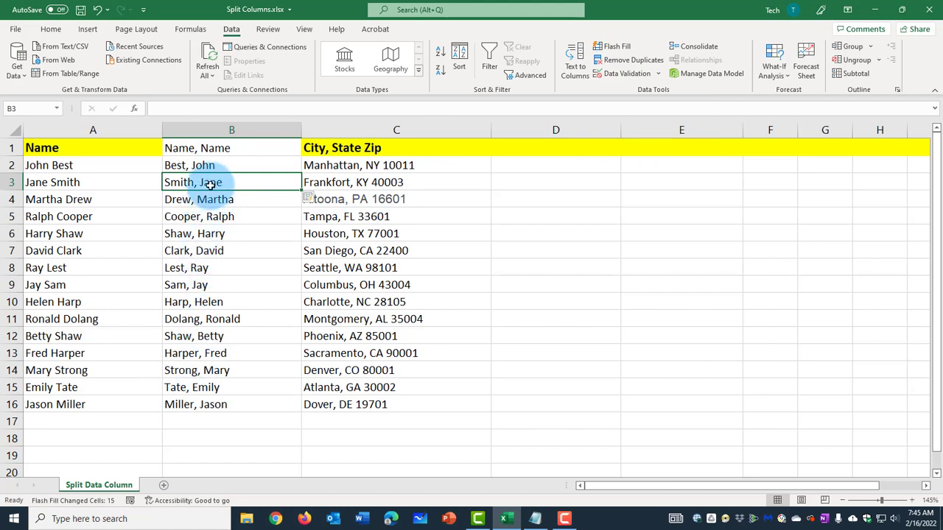
{"action": "left_click", "coordinate": [98, 10]}
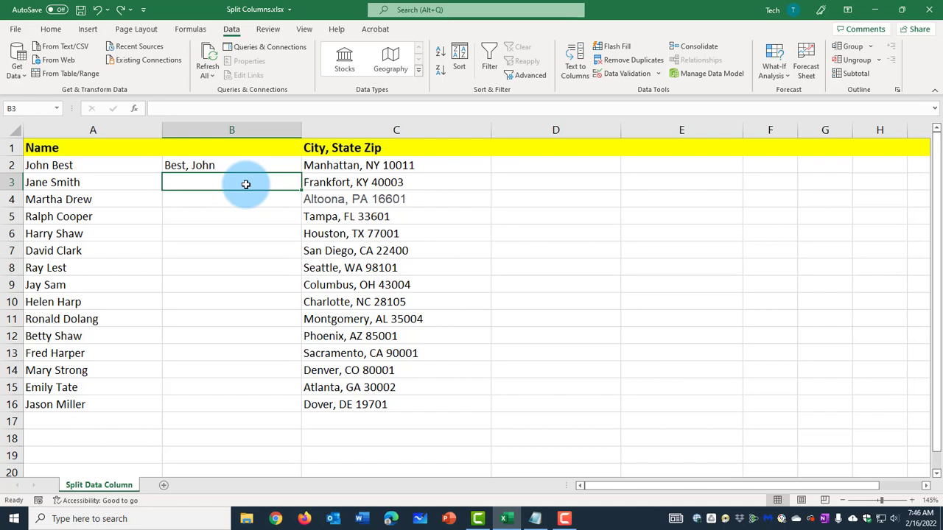
{"action": "key", "text": "ctrl+e"}
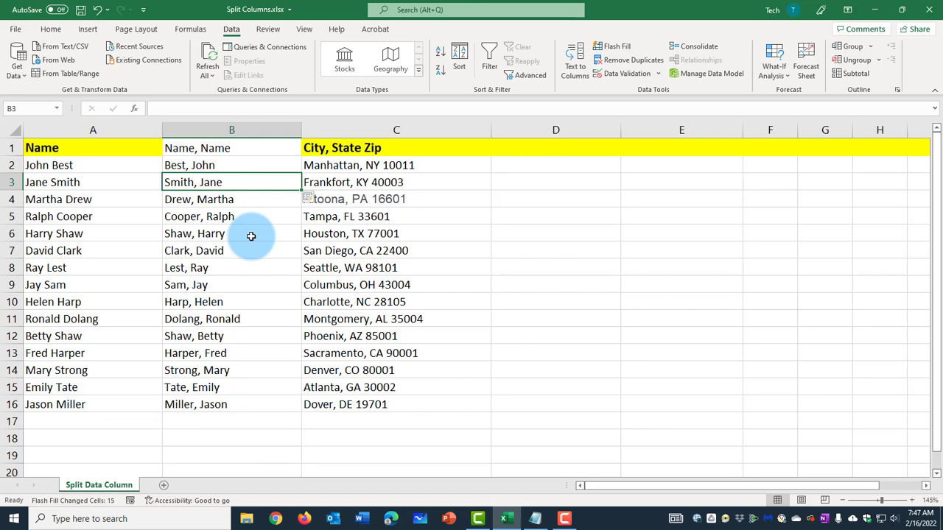
Step: Undo the Flash Fill, the B2 name entry and the inserted column B
{"action": "left_click", "coordinate": [97, 10]}
{"action": "left_click", "coordinate": [98, 10]}
{"action": "left_click", "coordinate": [98, 9]}
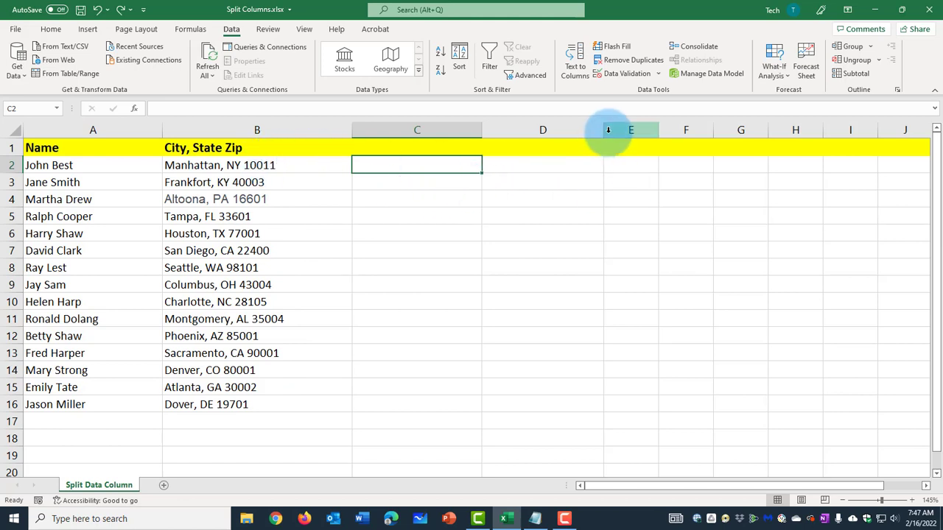
Step: Split B2:B16 with Text to Columns as delimited data, using only Comma as the delimiter to separate the city from state and zip
{"action": "left_click", "coordinate": [200, 166]}
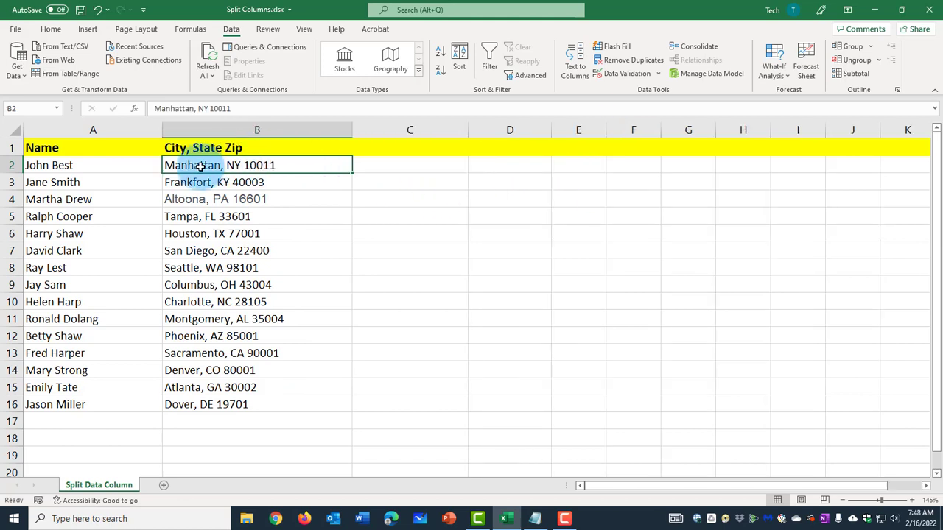
{"action": "left_click_drag", "start_coordinate": [200, 166], "coordinate": [233, 400]}
{"action": "left_click", "coordinate": [574, 59]}
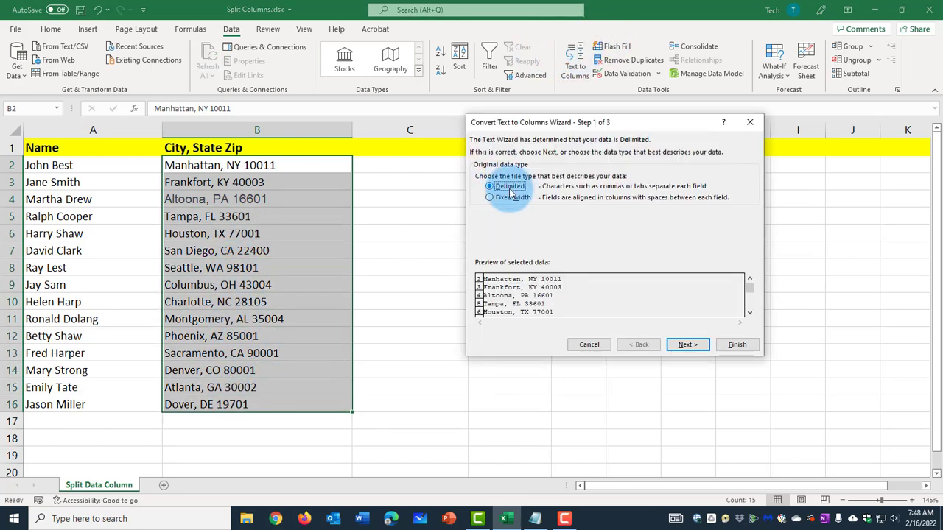
{"action": "left_click", "coordinate": [686, 344]}
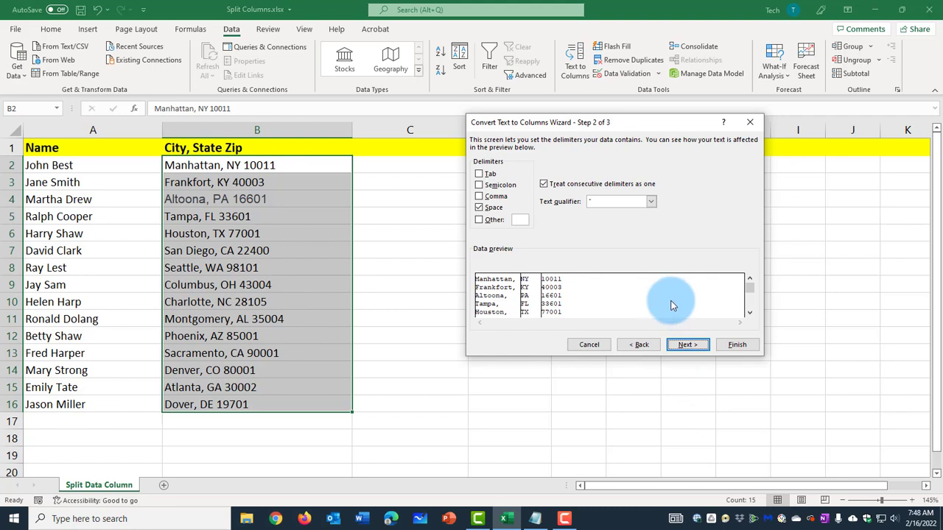
{"action": "left_click", "coordinate": [480, 208]}
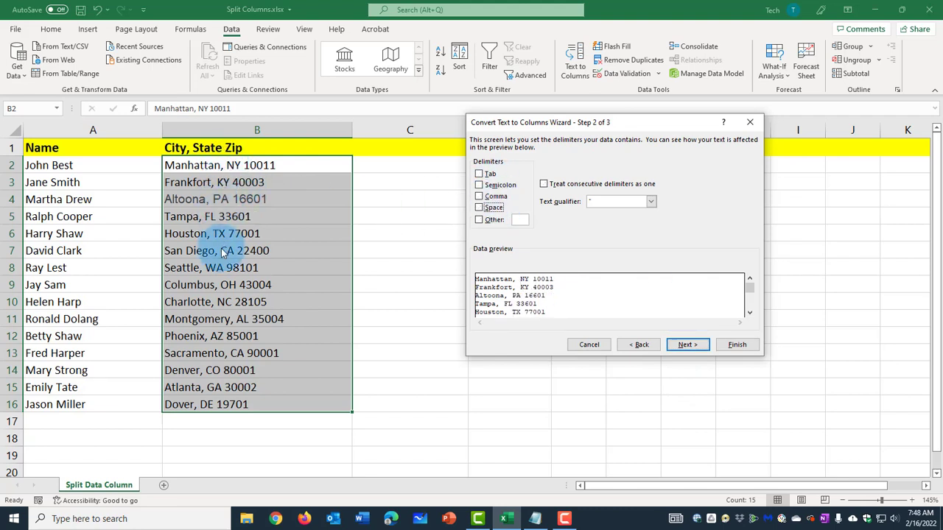
{"action": "left_click", "coordinate": [480, 197]}
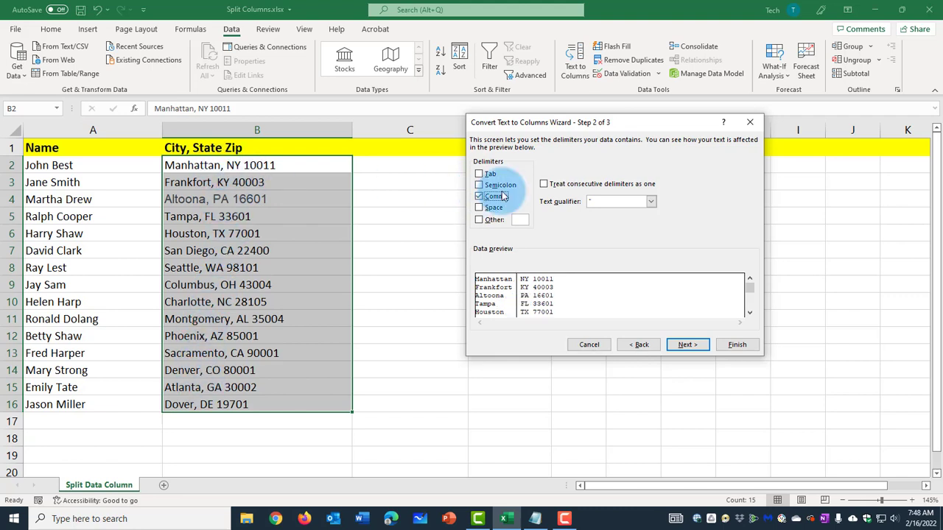
{"action": "left_click", "coordinate": [740, 347]}
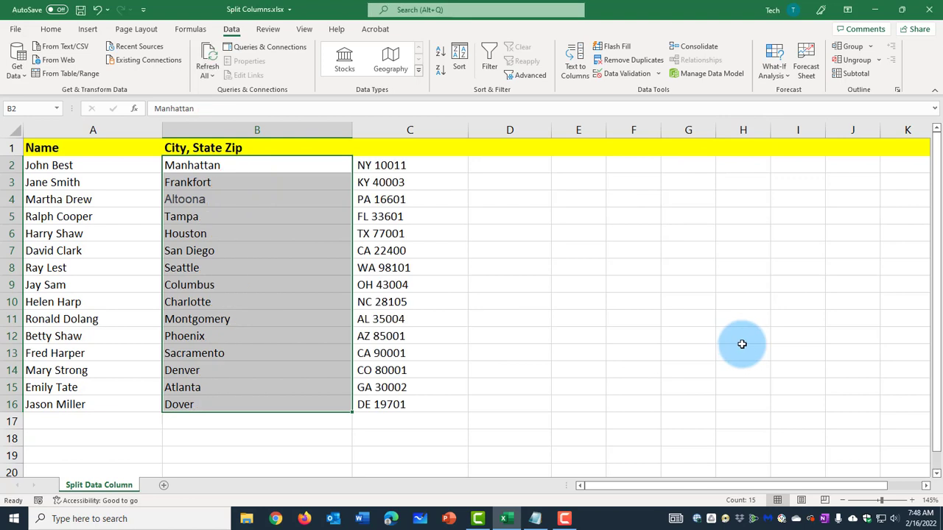
Step: Insert an empty column C after the city column and enter Manhattan in C2
{"action": "left_click", "coordinate": [195, 170]}
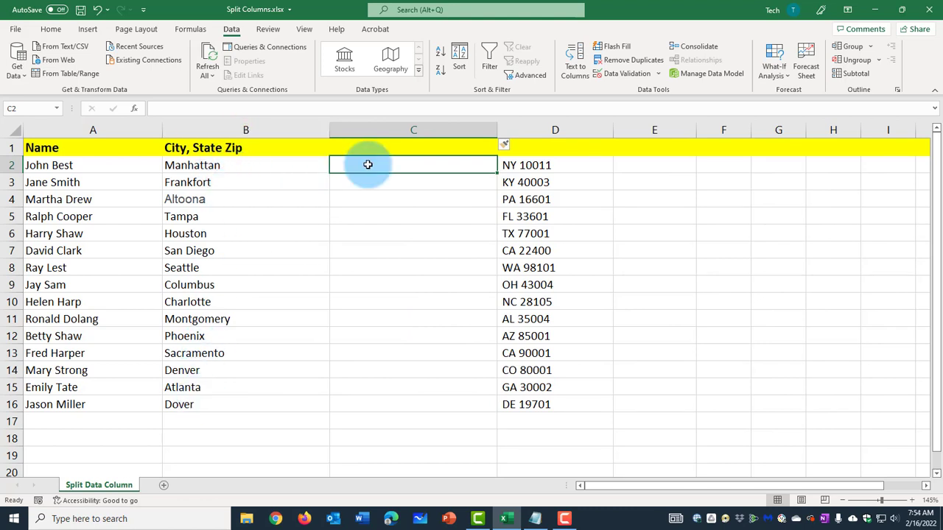
{"action": "type", "text": "Manhatt"}
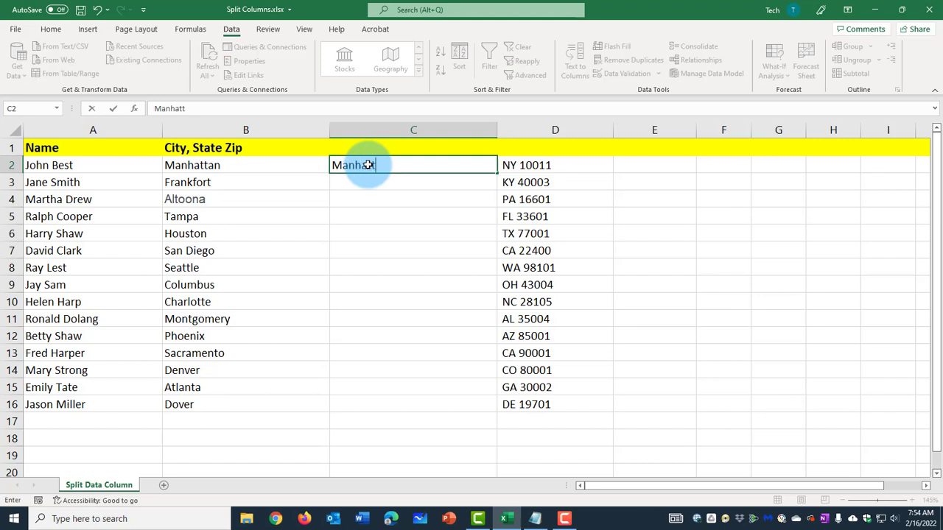
{"action": "type", "text": "an"}
{"action": "key", "text": "Return"}
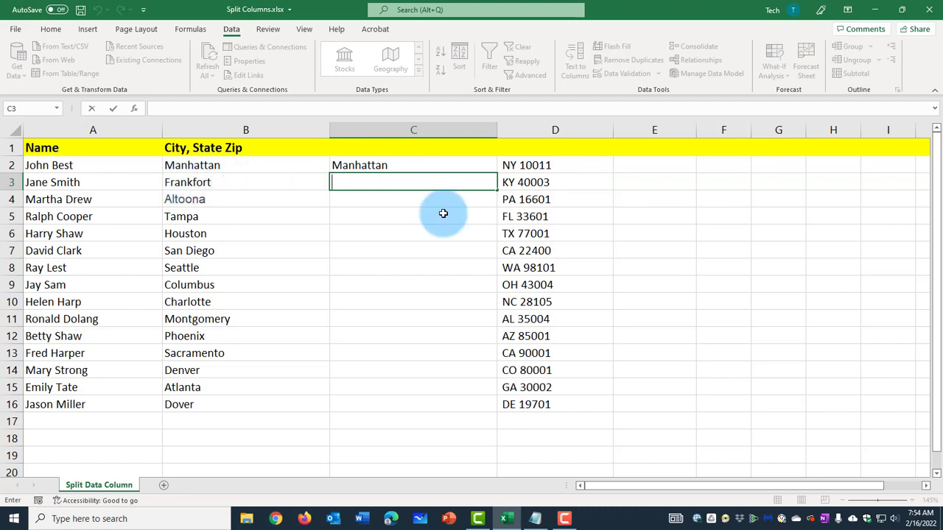
Step: Enter Frankfort in C3 and accept the suggested fill of cities down to C16
{"action": "type", "text": "Frankfort"}
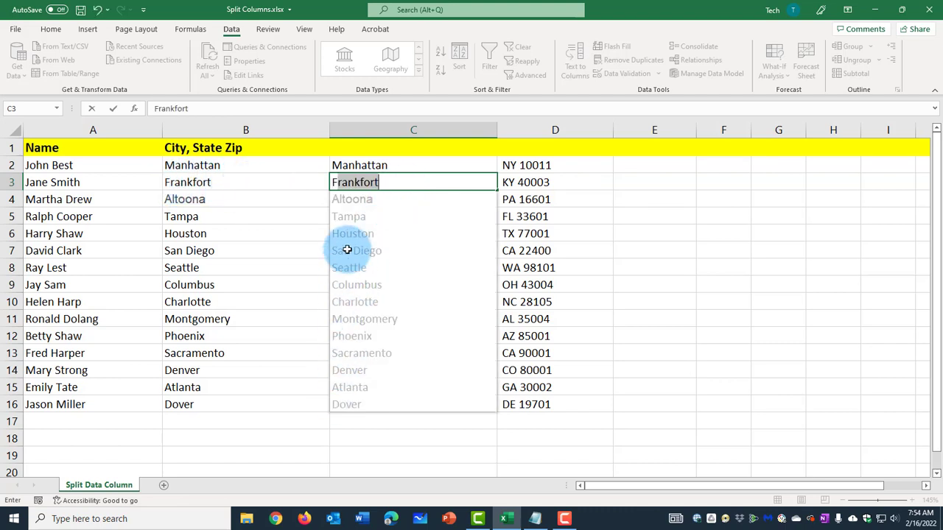
{"action": "key", "text": "Return"}
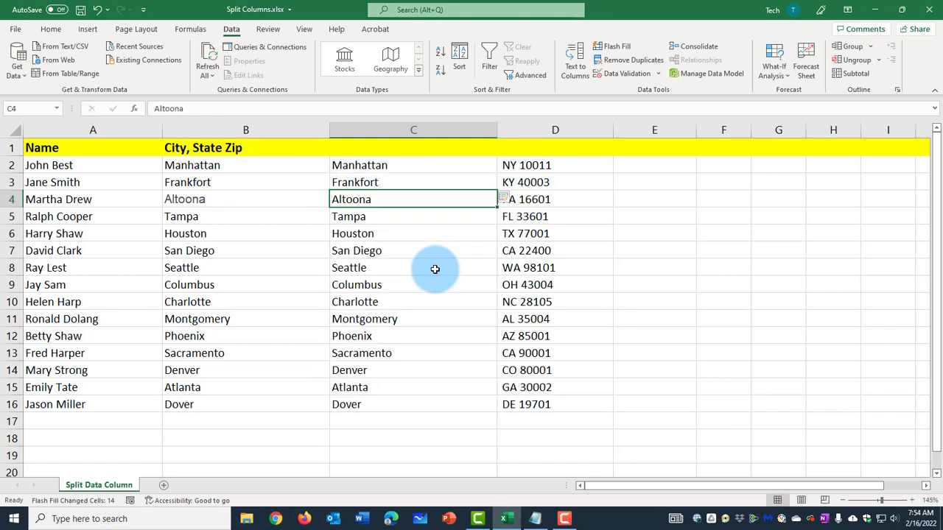
Step: Undo the suggested city fill and the C3 entry, and fill column C with Flash Fill from C3
{"action": "left_click", "coordinate": [96, 11]}
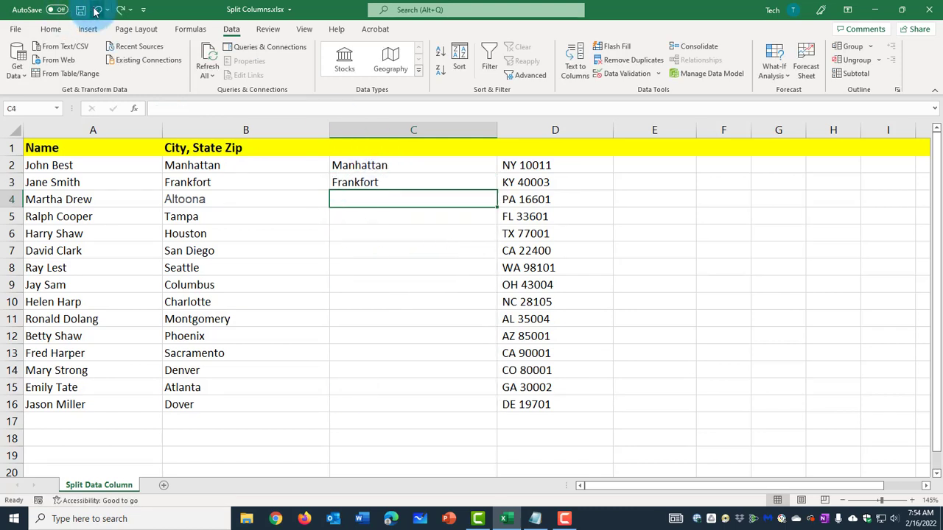
{"action": "left_click", "coordinate": [96, 10]}
{"action": "left_click", "coordinate": [430, 179]}
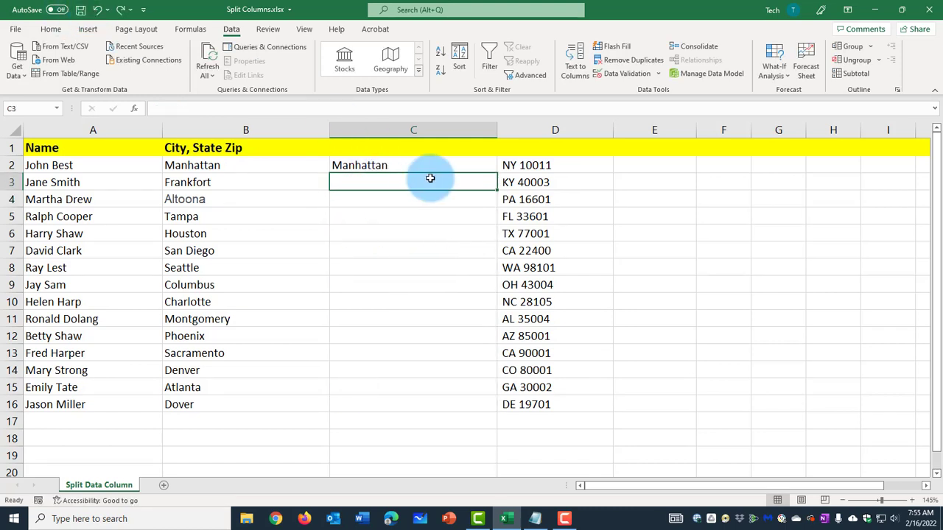
{"action": "left_click", "coordinate": [620, 49]}
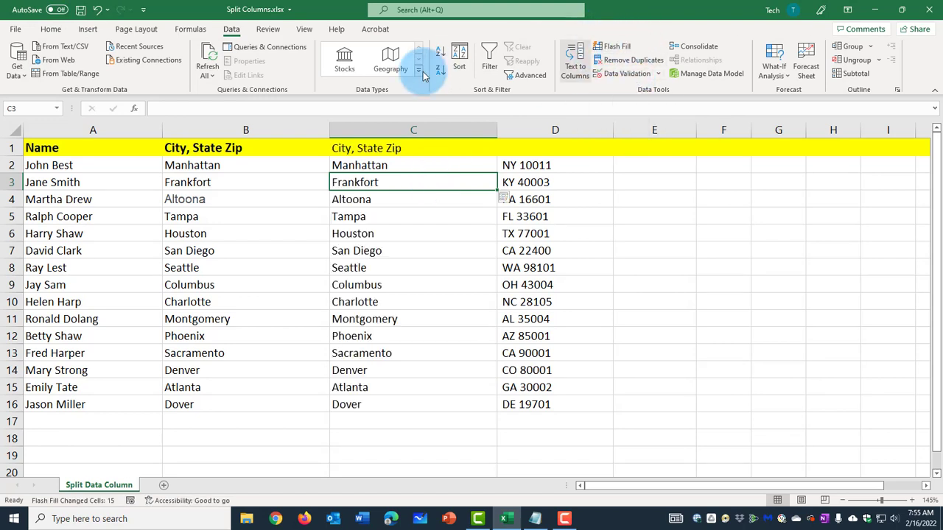
Step: Undo the Flash Fill of cities in column C, and fill the column again with Flash Fill from C3
{"action": "left_click", "coordinate": [365, 168]}
{"action": "key", "text": "ctrl+shift+Down"}
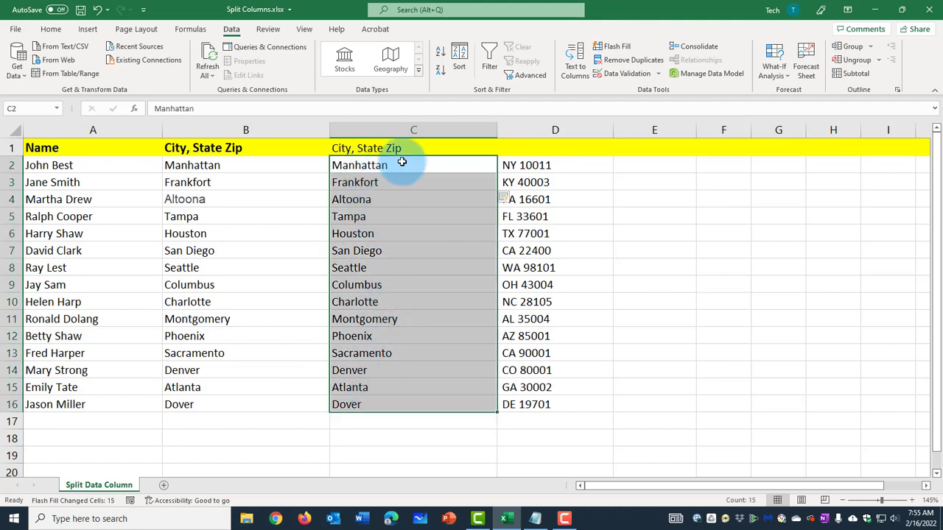
{"action": "key", "text": "ctrl+z"}
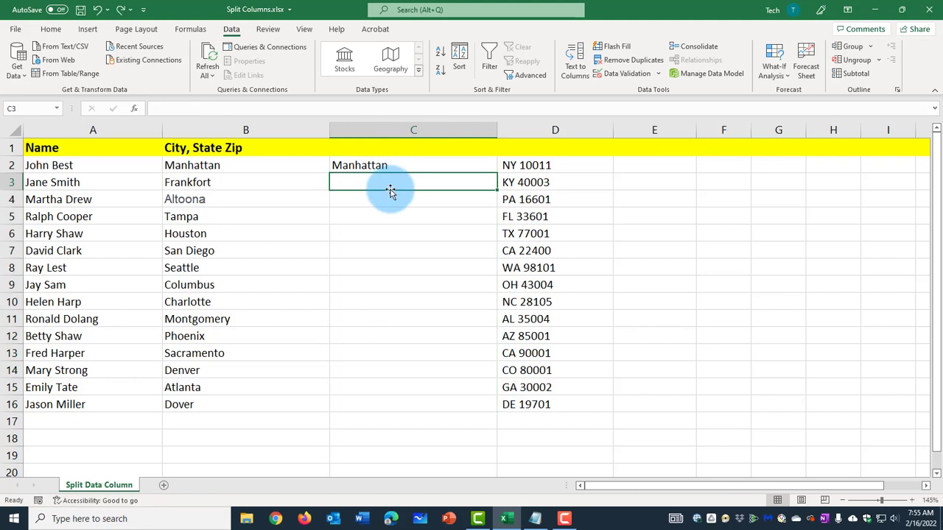
{"action": "key", "text": "ctrl+e"}
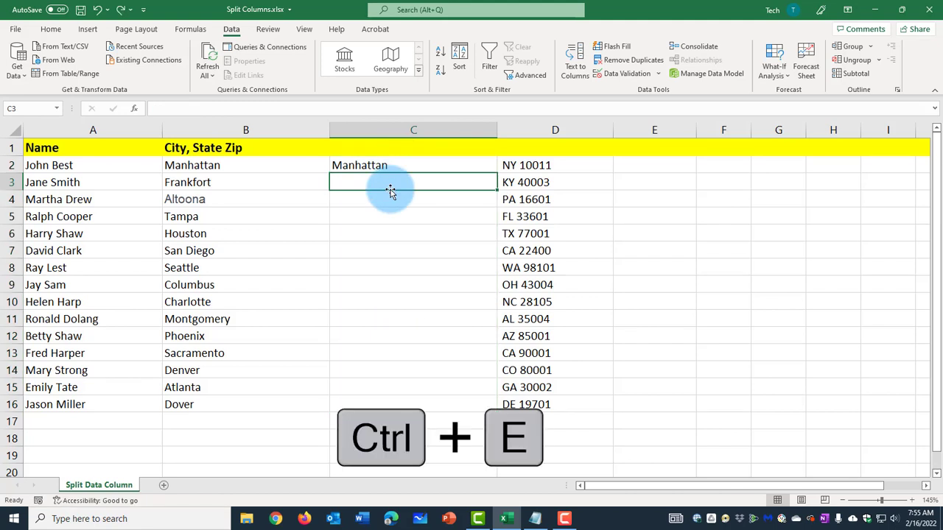
{"action": "key", "text": "ctrl+e"}
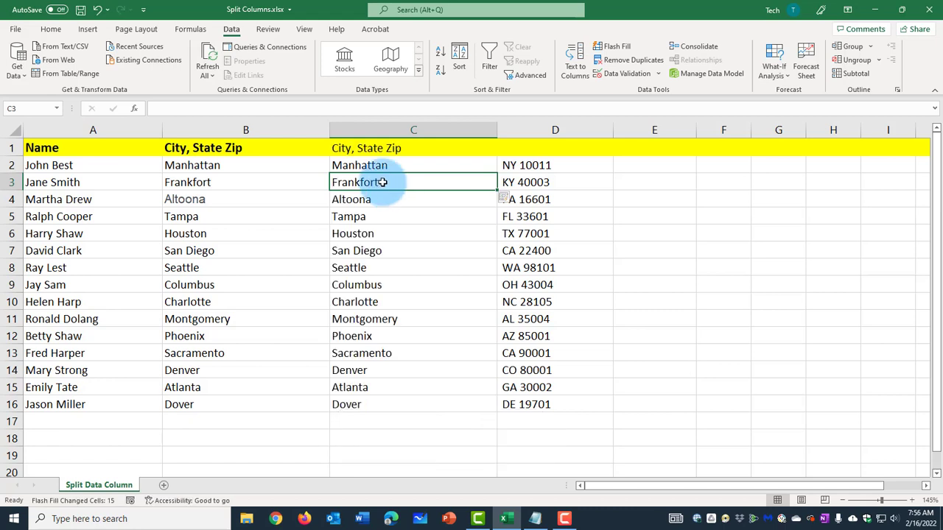
Step: Split D2:D16 with Text to Columns as delimited data, using Tab and Space as delimiters to separate the state from the zip code
{"action": "left_click", "coordinate": [568, 129]}
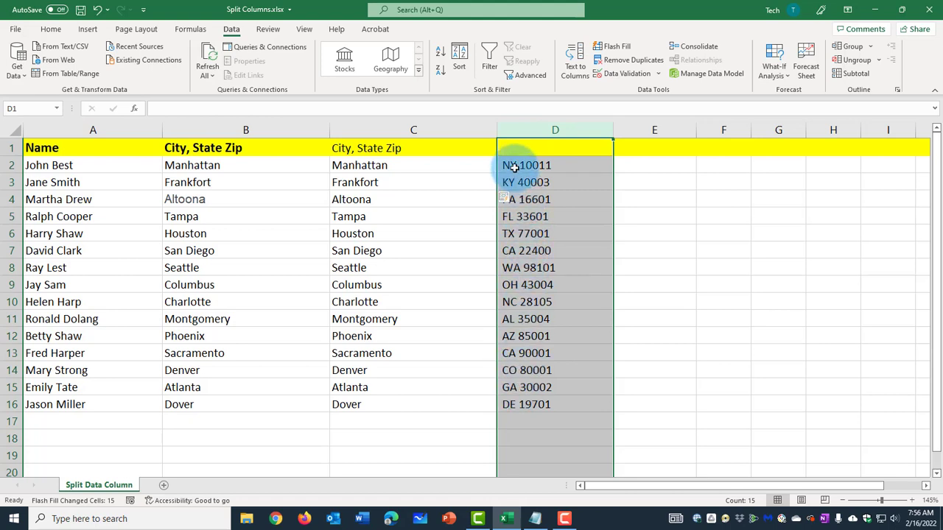
{"action": "left_click", "coordinate": [564, 166]}
{"action": "left_click_drag", "start_coordinate": [574, 168], "coordinate": [571, 405]}
{"action": "left_click", "coordinate": [582, 60]}
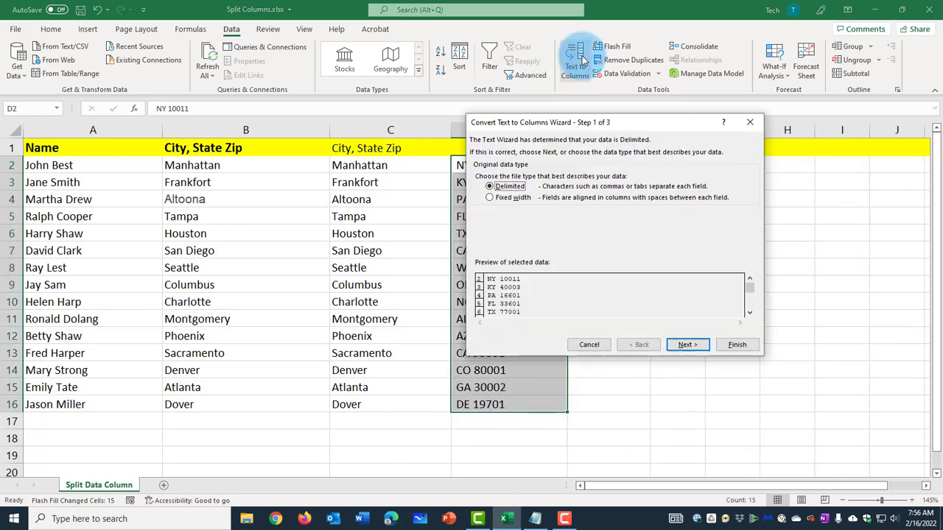
{"action": "left_click_drag", "start_coordinate": [634, 127], "coordinate": [743, 124]}
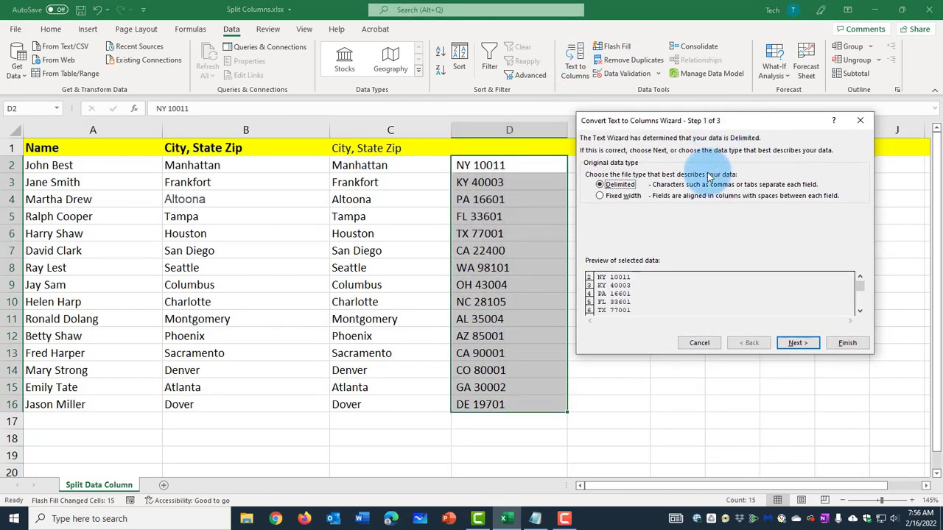
{"action": "left_click", "coordinate": [796, 344]}
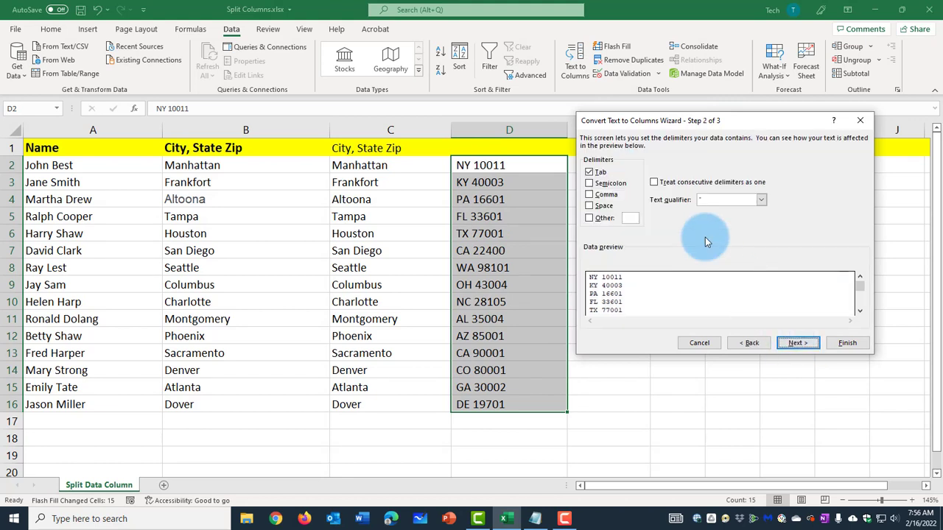
{"action": "left_click", "coordinate": [588, 168]}
{"action": "left_click", "coordinate": [589, 171]}
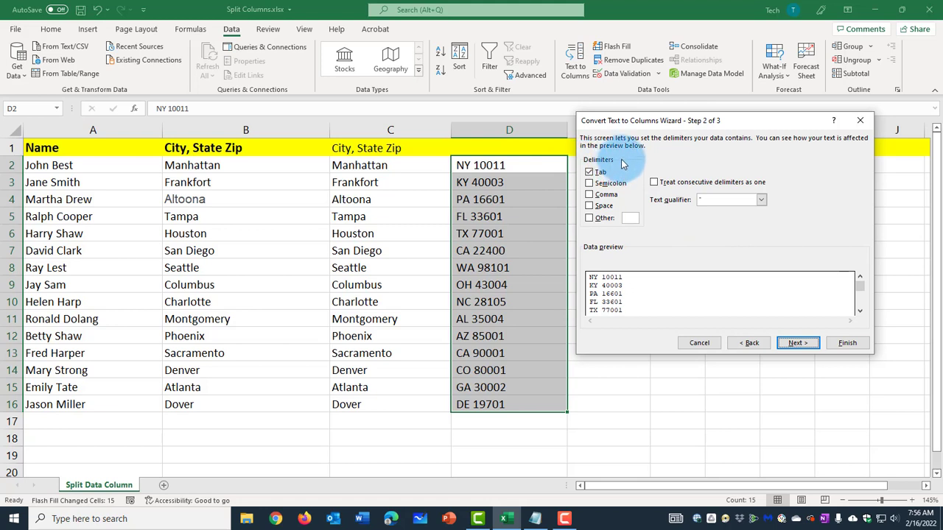
{"action": "left_click", "coordinate": [598, 209]}
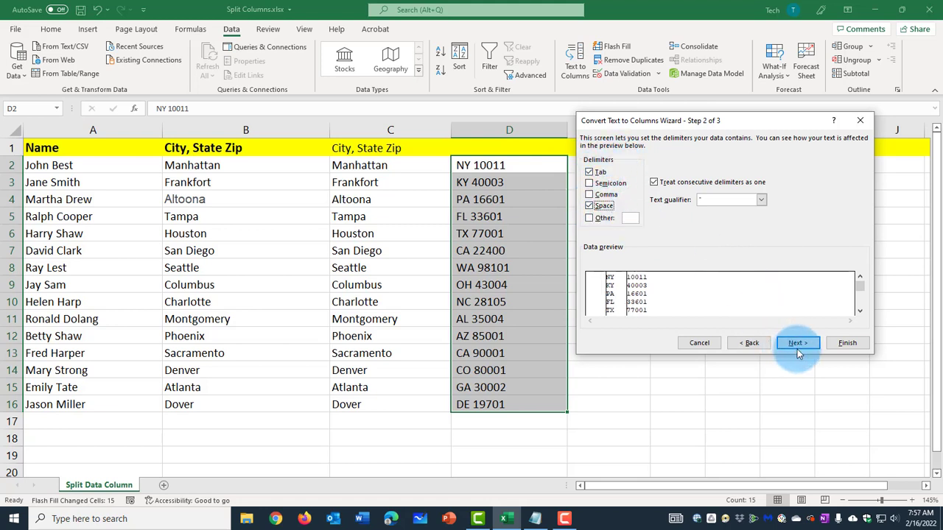
{"action": "left_click", "coordinate": [847, 343]}
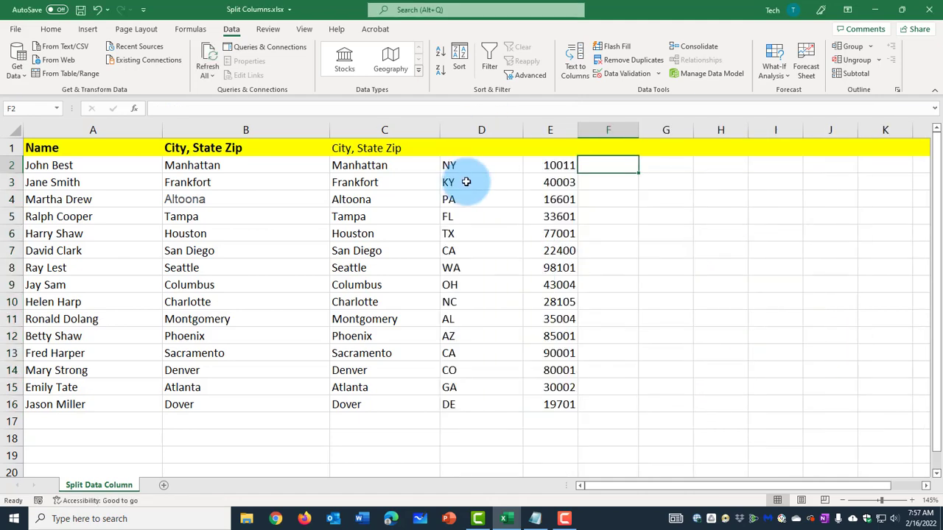
Step: Enter the state NY in F2 as the Flash Fill example
{"action": "double_click", "coordinate": [630, 168]}
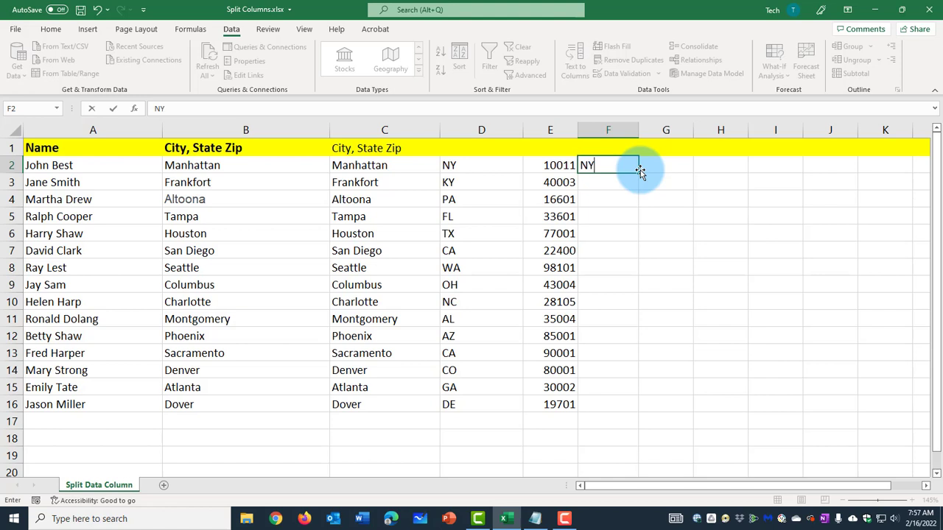
{"action": "key", "text": "ctrl+Return"}
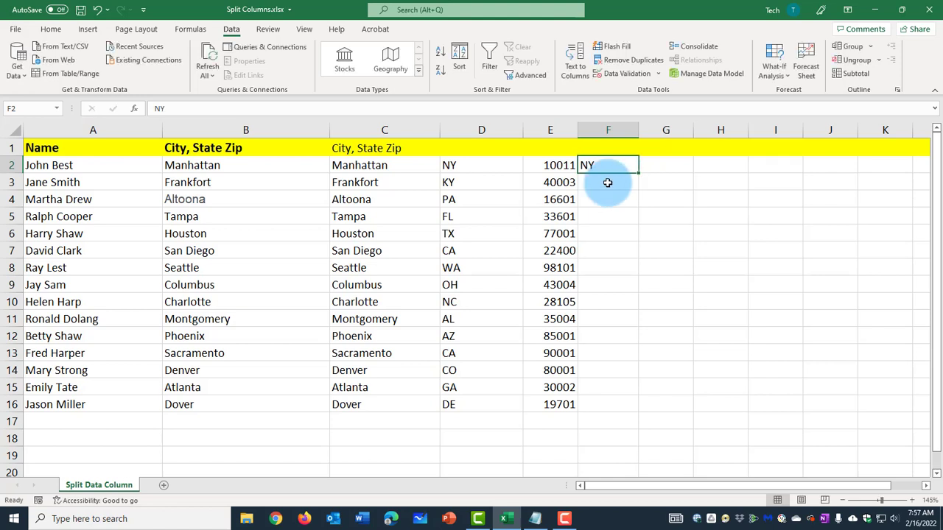
Step: Enter KY in F3 and accept the suggested fill of states down to F16
{"action": "left_click", "coordinate": [604, 183]}
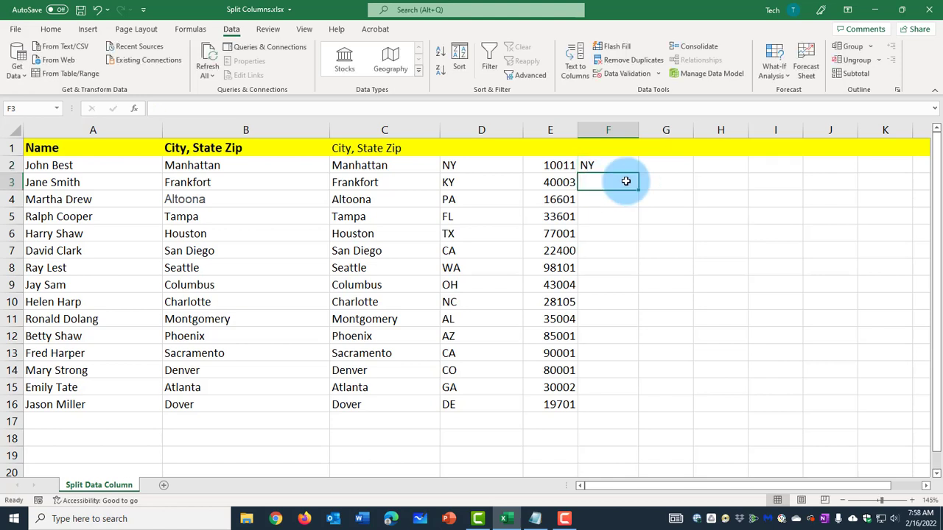
{"action": "type", "text": "KY"}
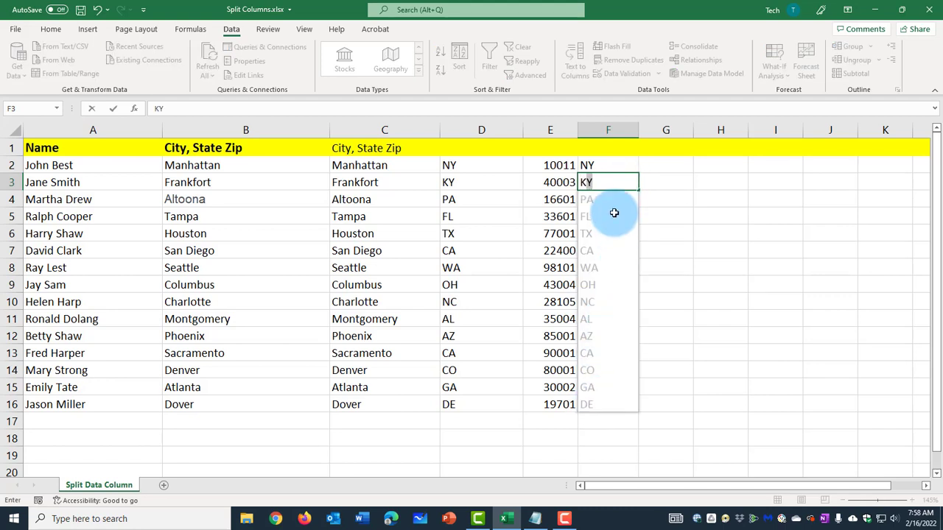
{"action": "key", "text": "Return"}
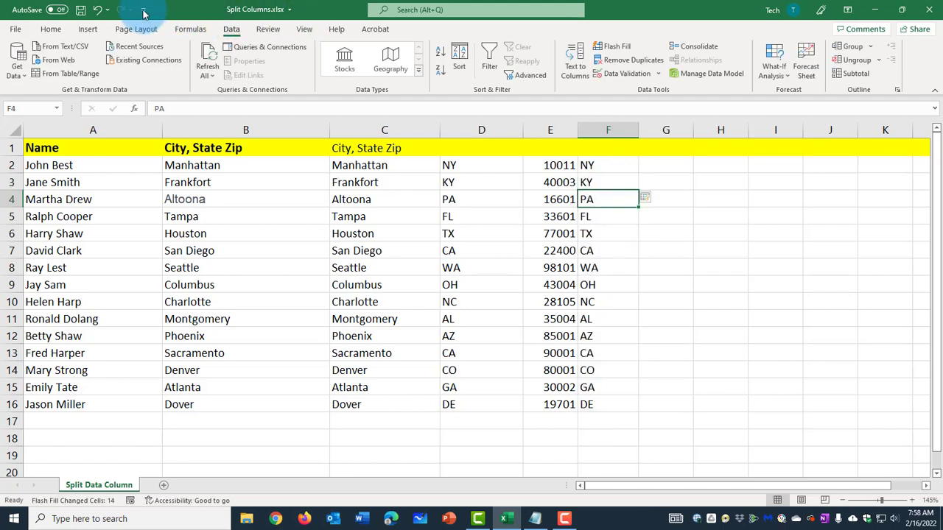
Step: Undo the suggested state fill and the KY entry, and fill column F with Flash Fill from F3
{"action": "left_click", "coordinate": [97, 9]}
{"action": "left_click", "coordinate": [97, 9]}
{"action": "left_click", "coordinate": [608, 180]}
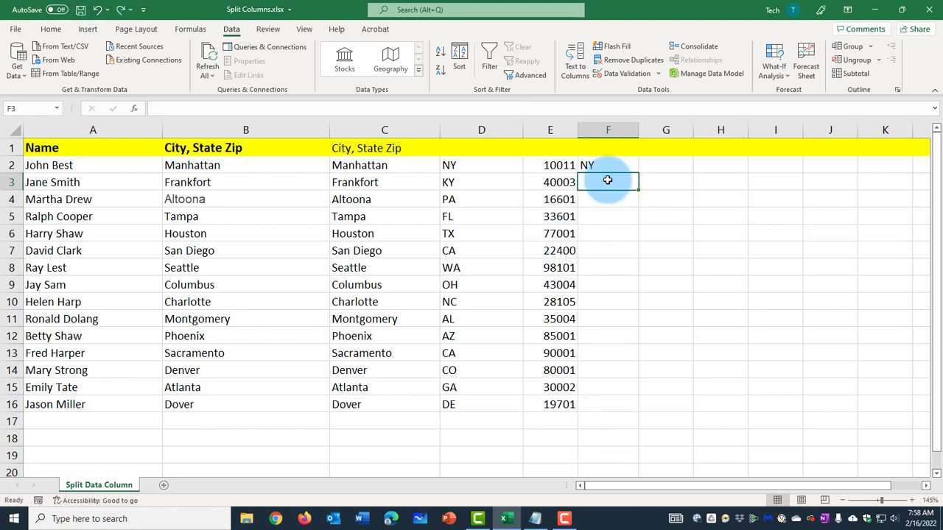
{"action": "key", "text": "ctrl+e"}
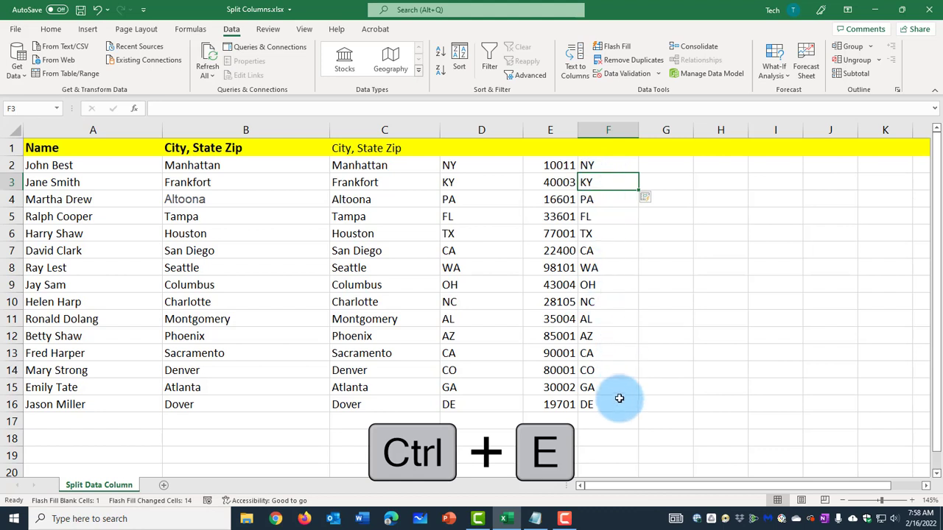
{"action": "left_click", "coordinate": [97, 9]}
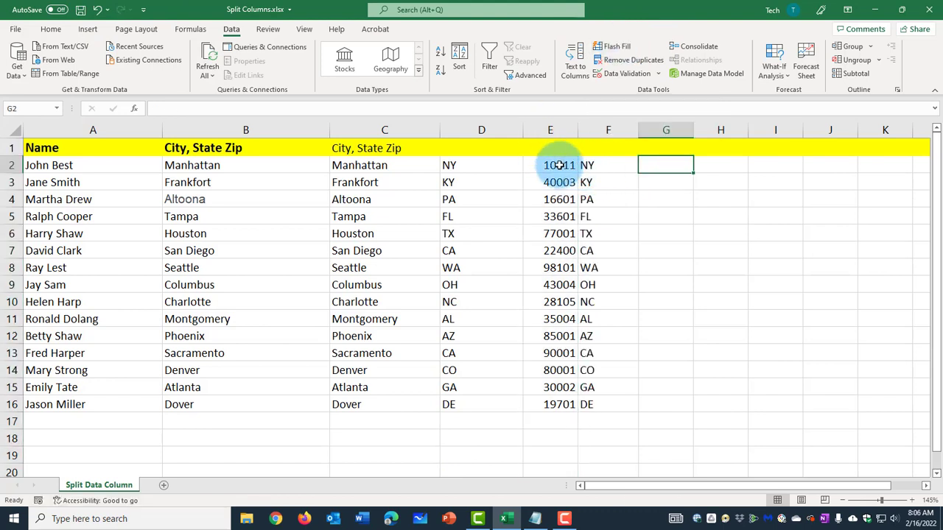
Step: Enter the first zip code, 10011, in G2 as the example for filling column G
{"action": "left_click_drag", "start_coordinate": [555, 164], "coordinate": [554, 402]}
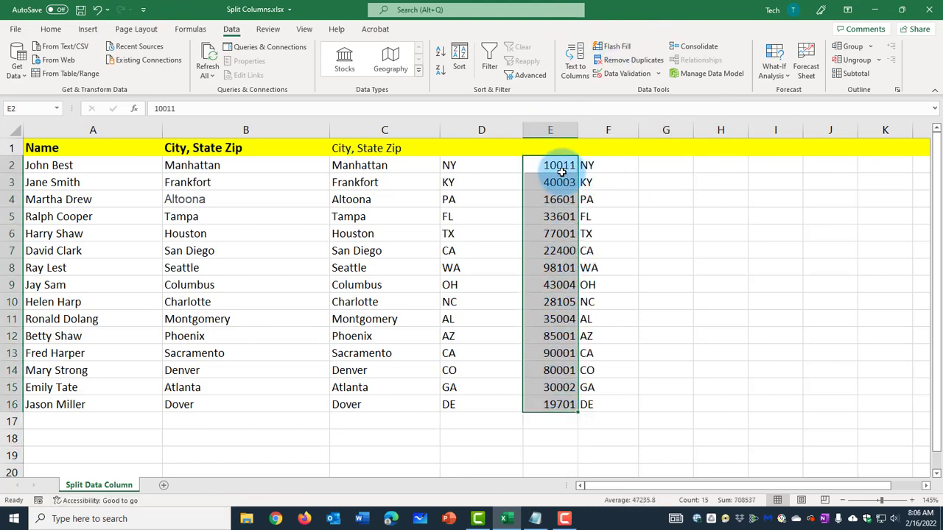
{"action": "left_click", "coordinate": [660, 163]}
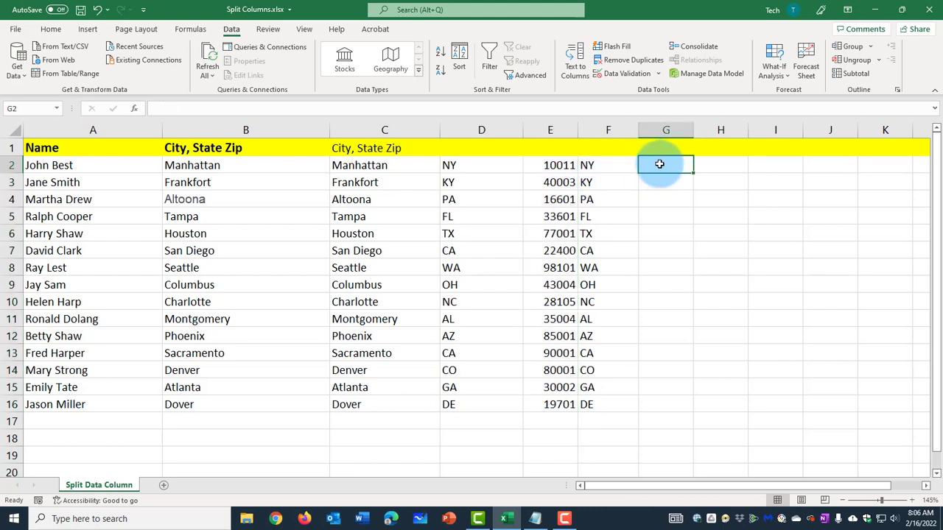
{"action": "double_click", "coordinate": [659, 164]}
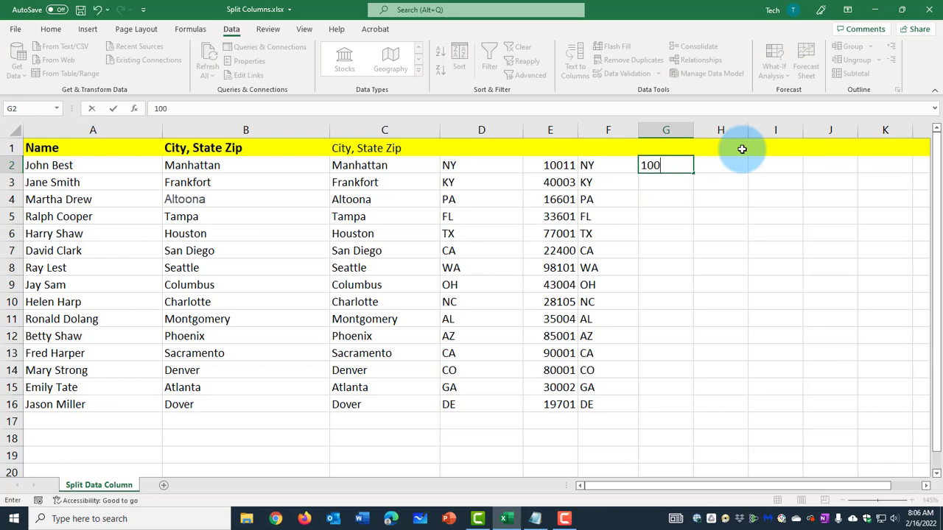
{"action": "type", "text": "10011"}
{"action": "key", "text": "Return"}
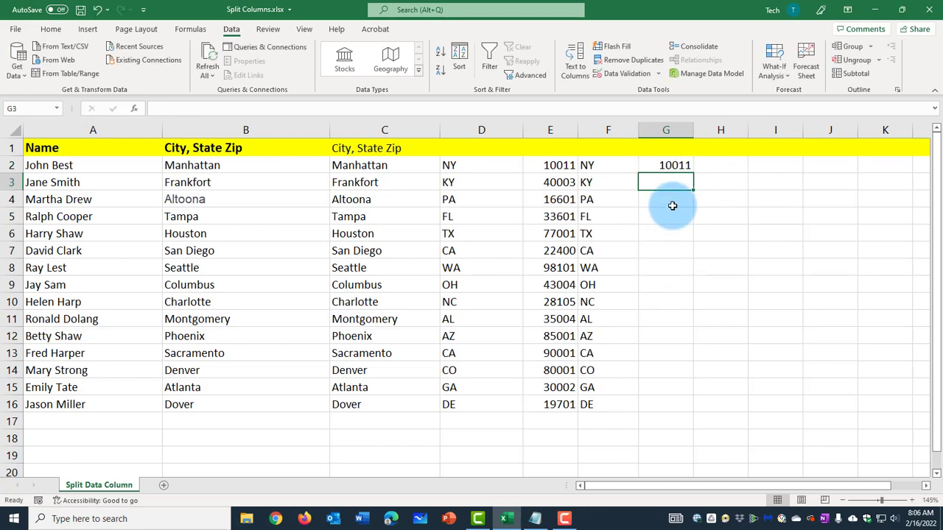
Step: Fill the zip codes down column G with Flash Fill from G3, undo the fill, and run Flash Fill again
{"action": "left_click", "coordinate": [619, 46]}
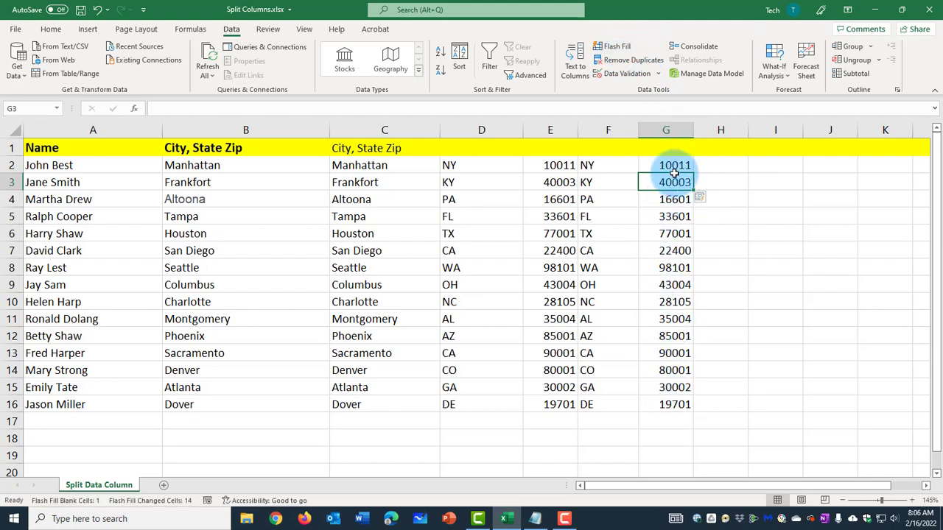
{"action": "left_click", "coordinate": [97, 9]}
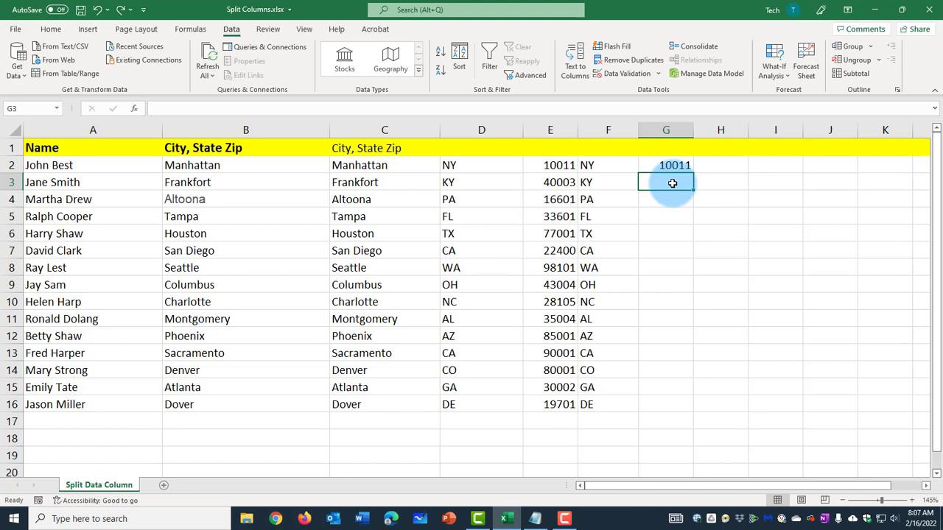
{"action": "key", "text": "ctrl+e"}
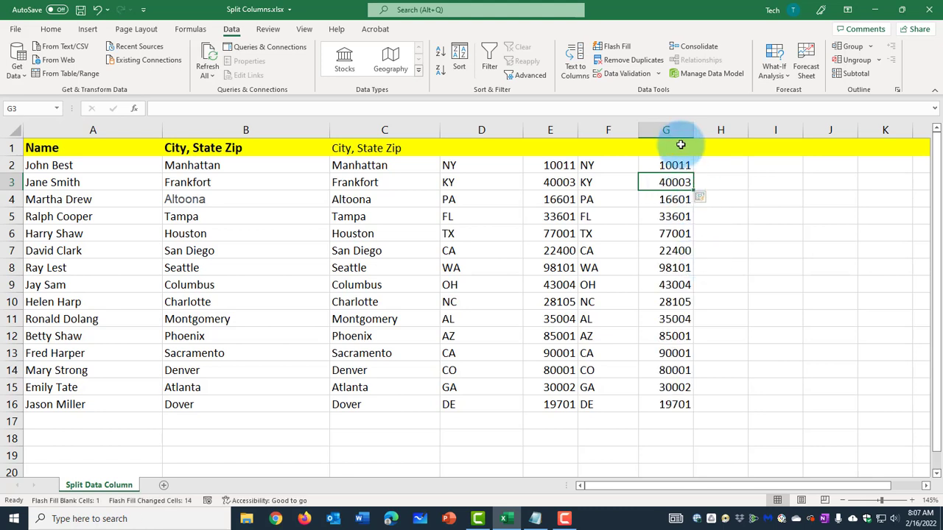